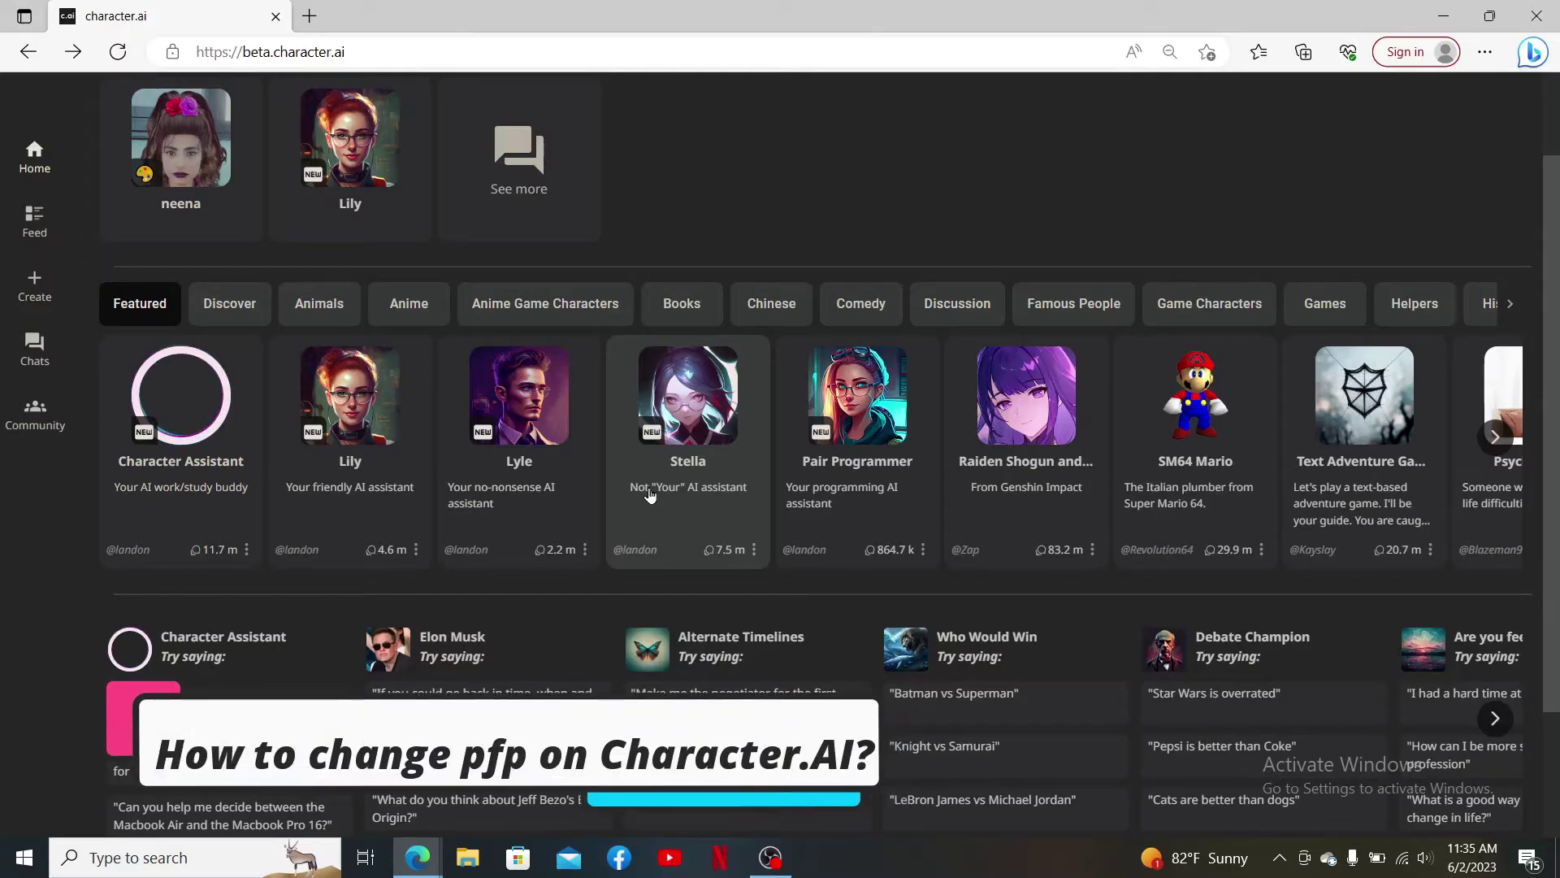
scroll(788, 179, up, 2)
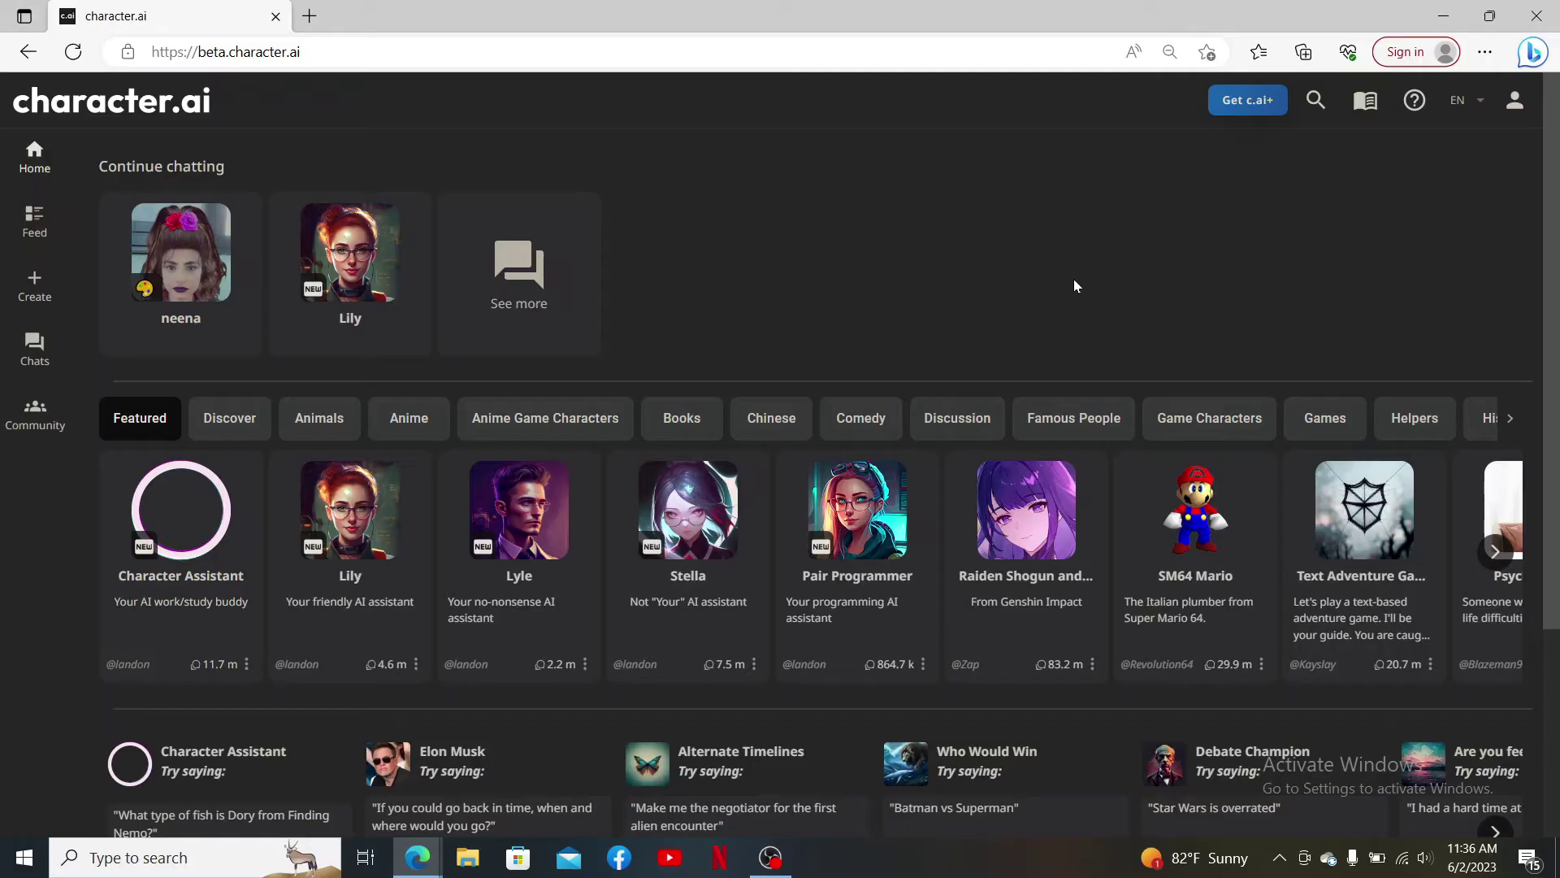
- Minimize the Edge window with Win+D to show the desktop
key(super+d)
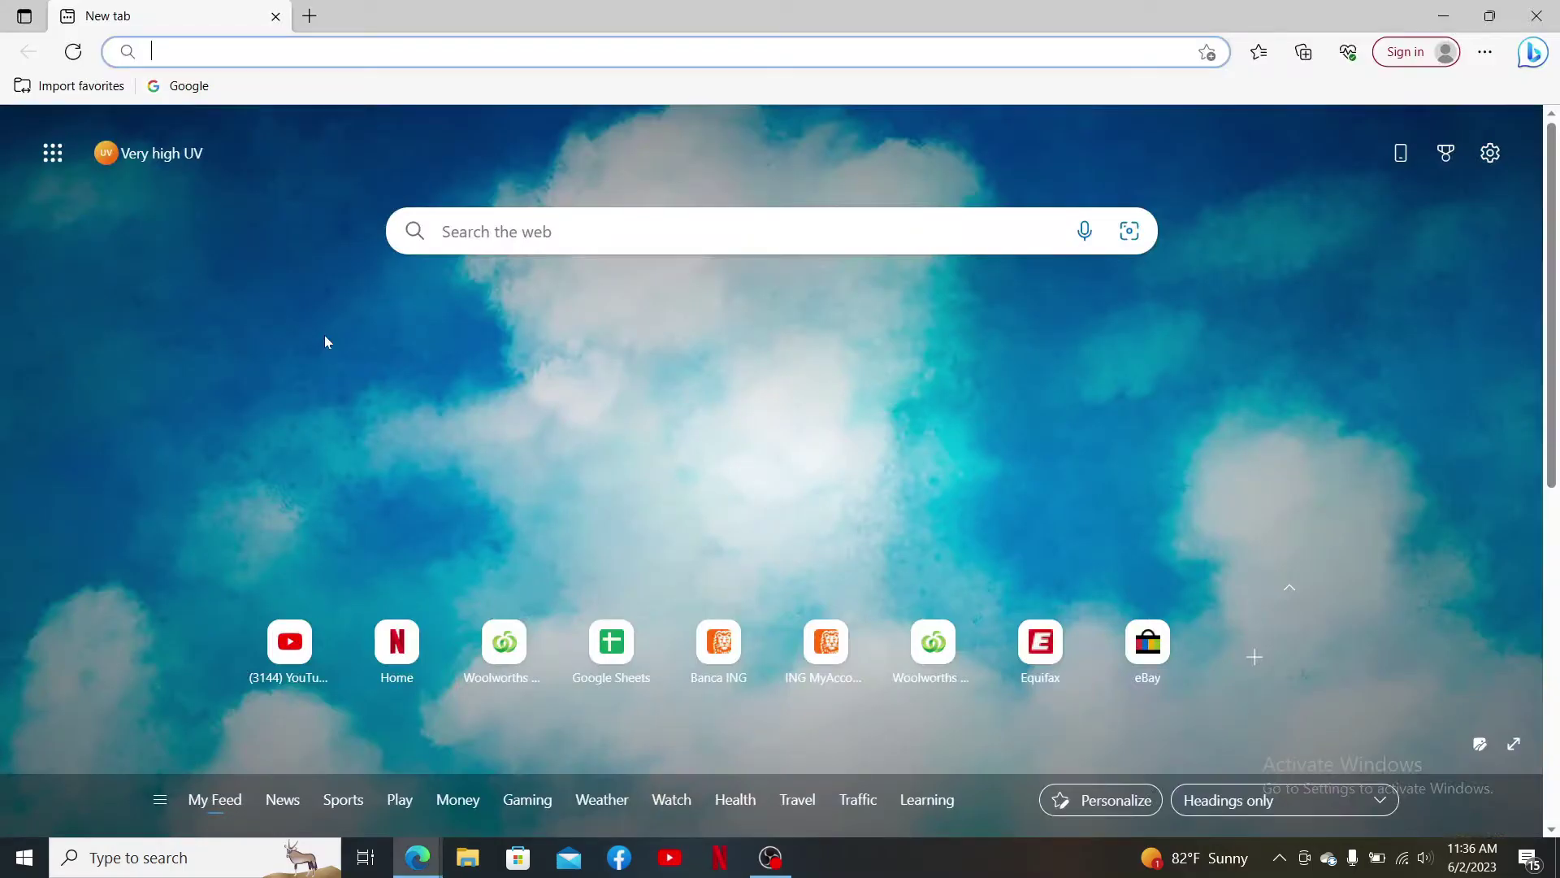
text(b)
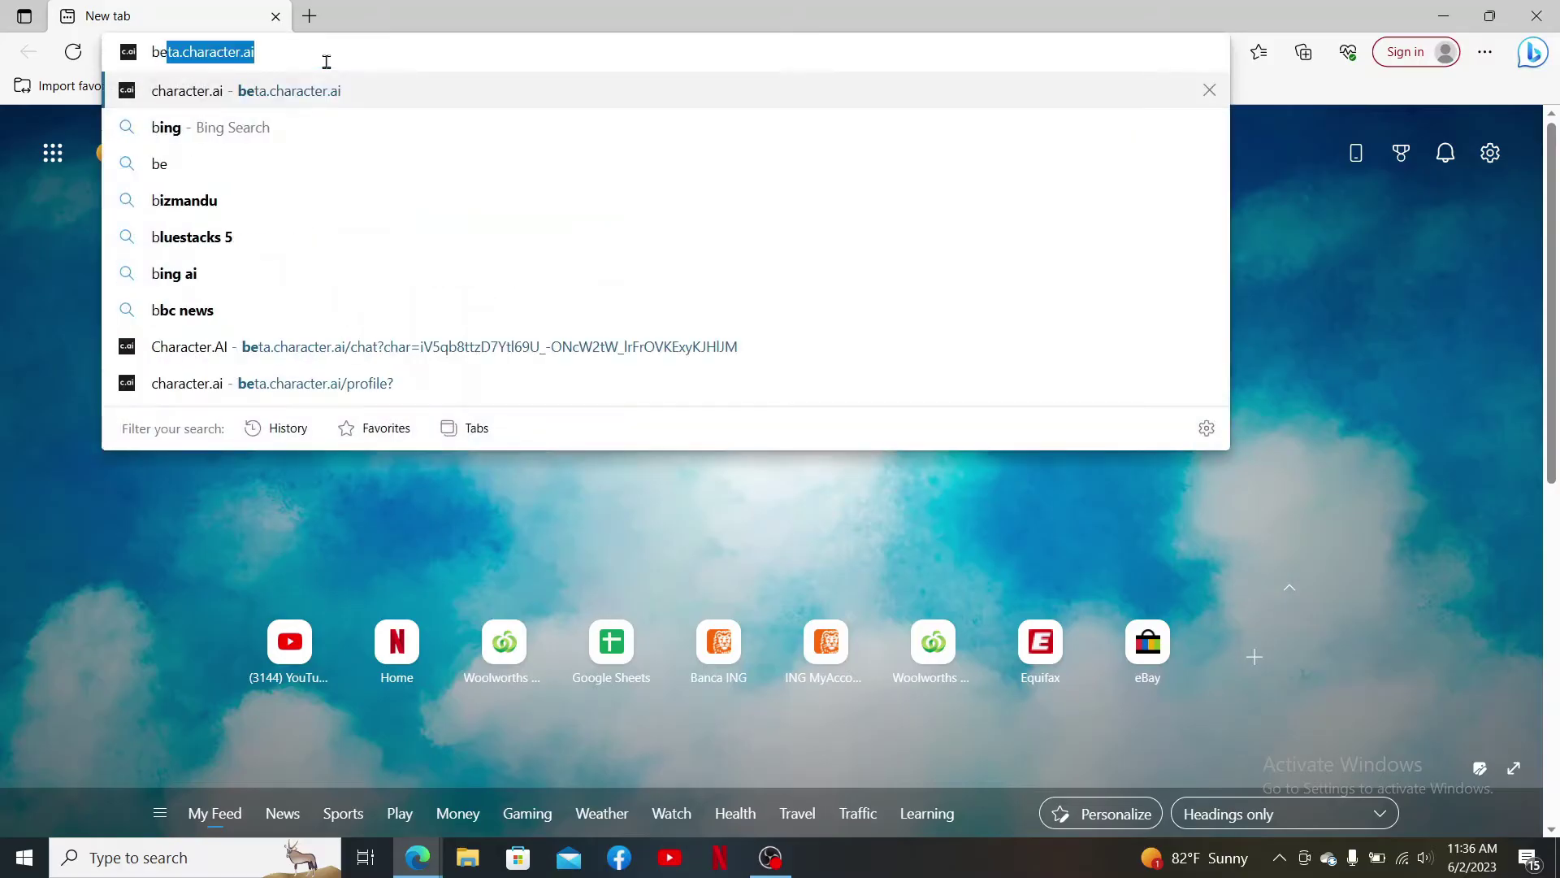
text(e)
- Load beta.character.ai from the address bar suggestion
key(Right)
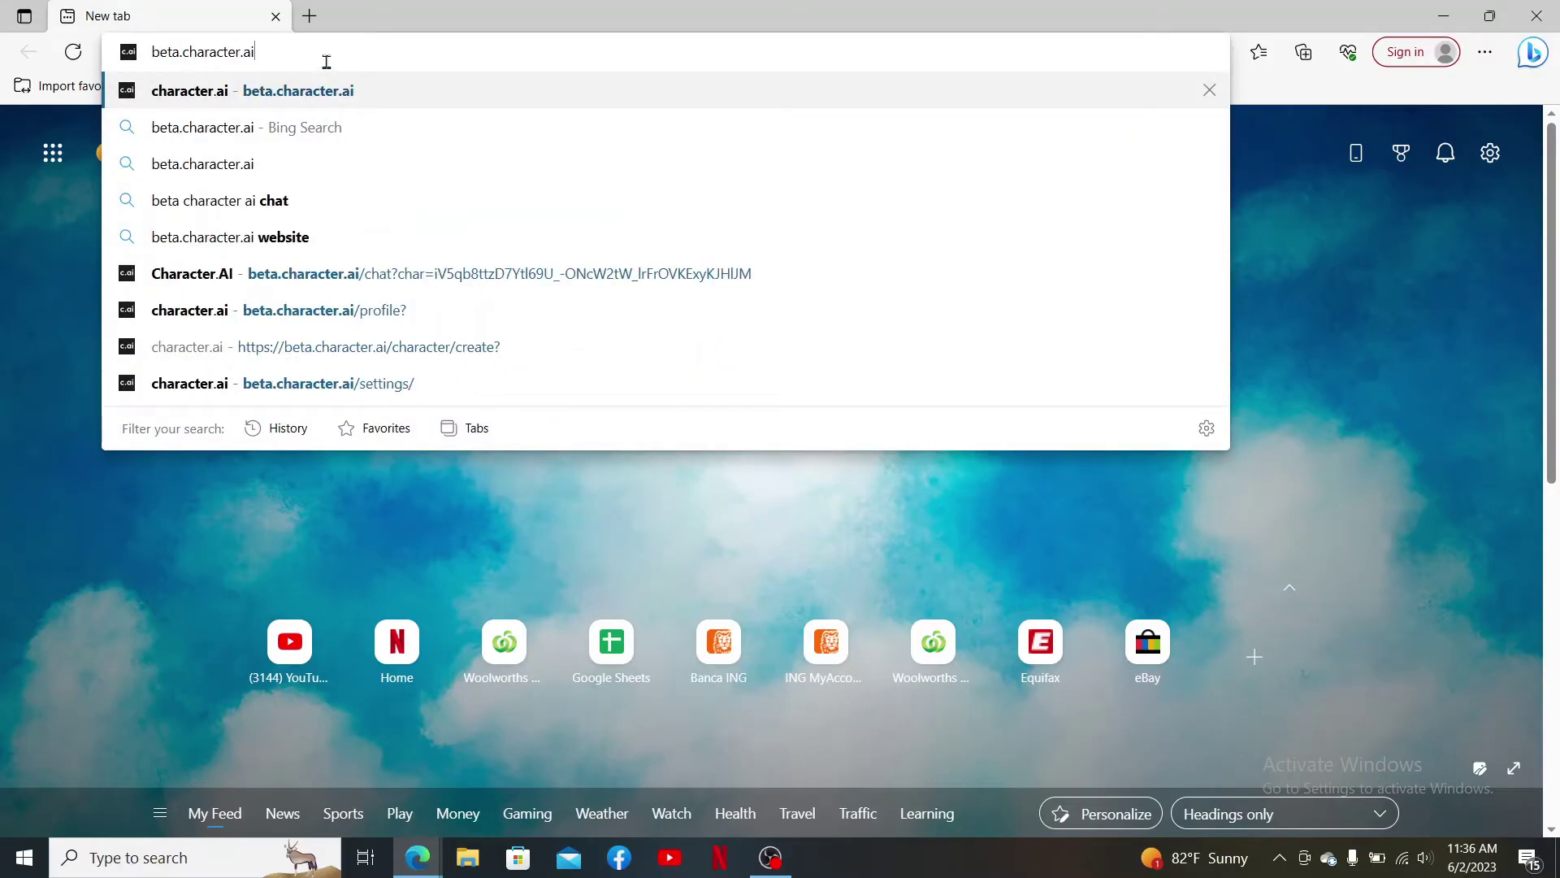
key(Return)
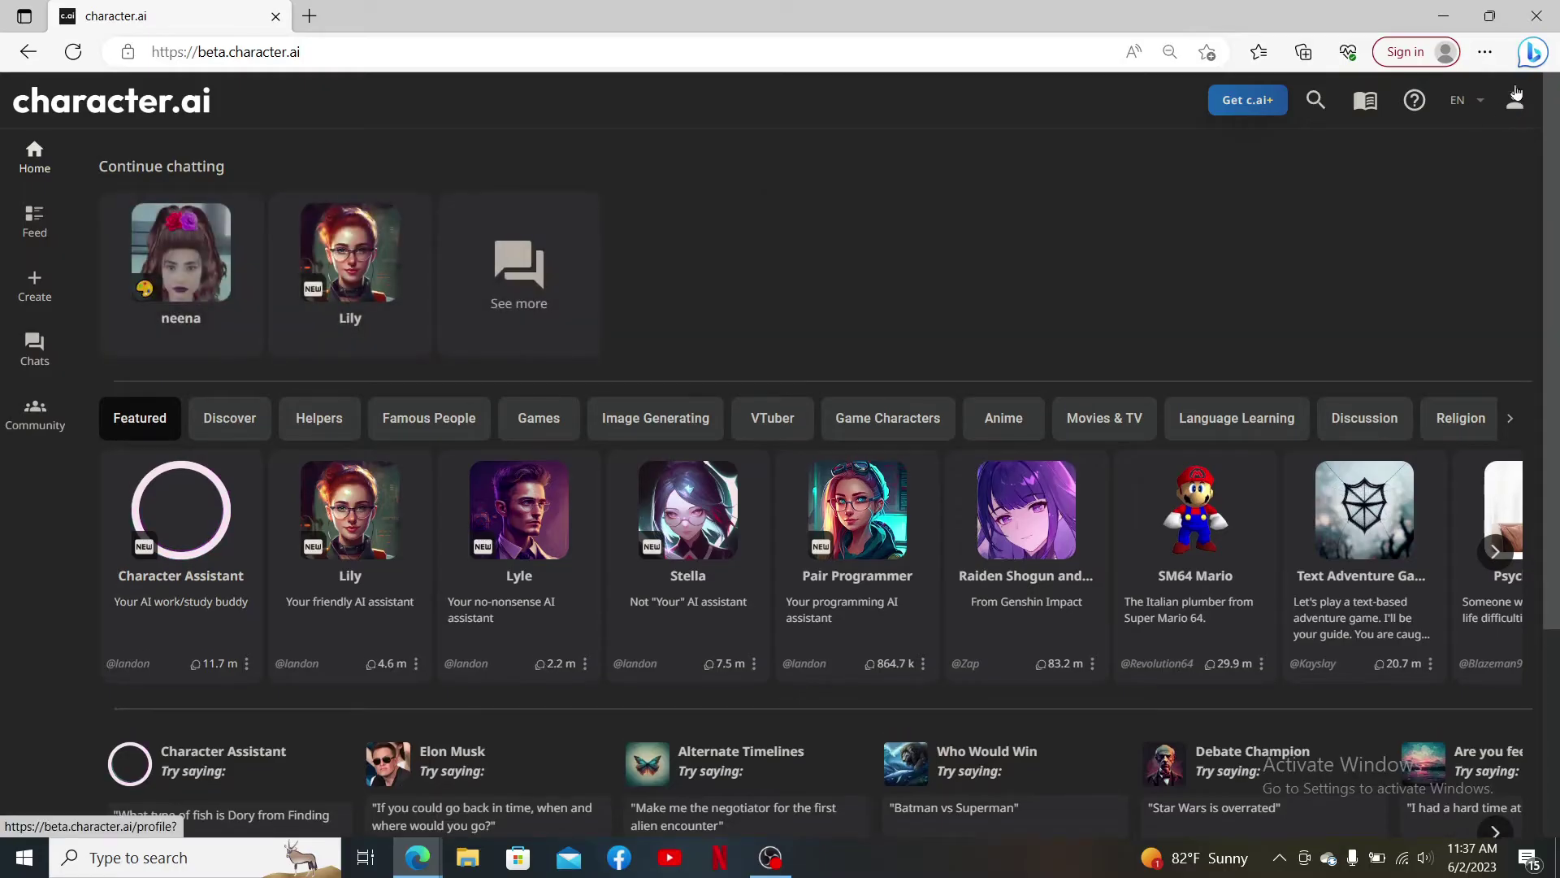
- Open rupa123's profile and enter its edit settings
click(1518, 105)
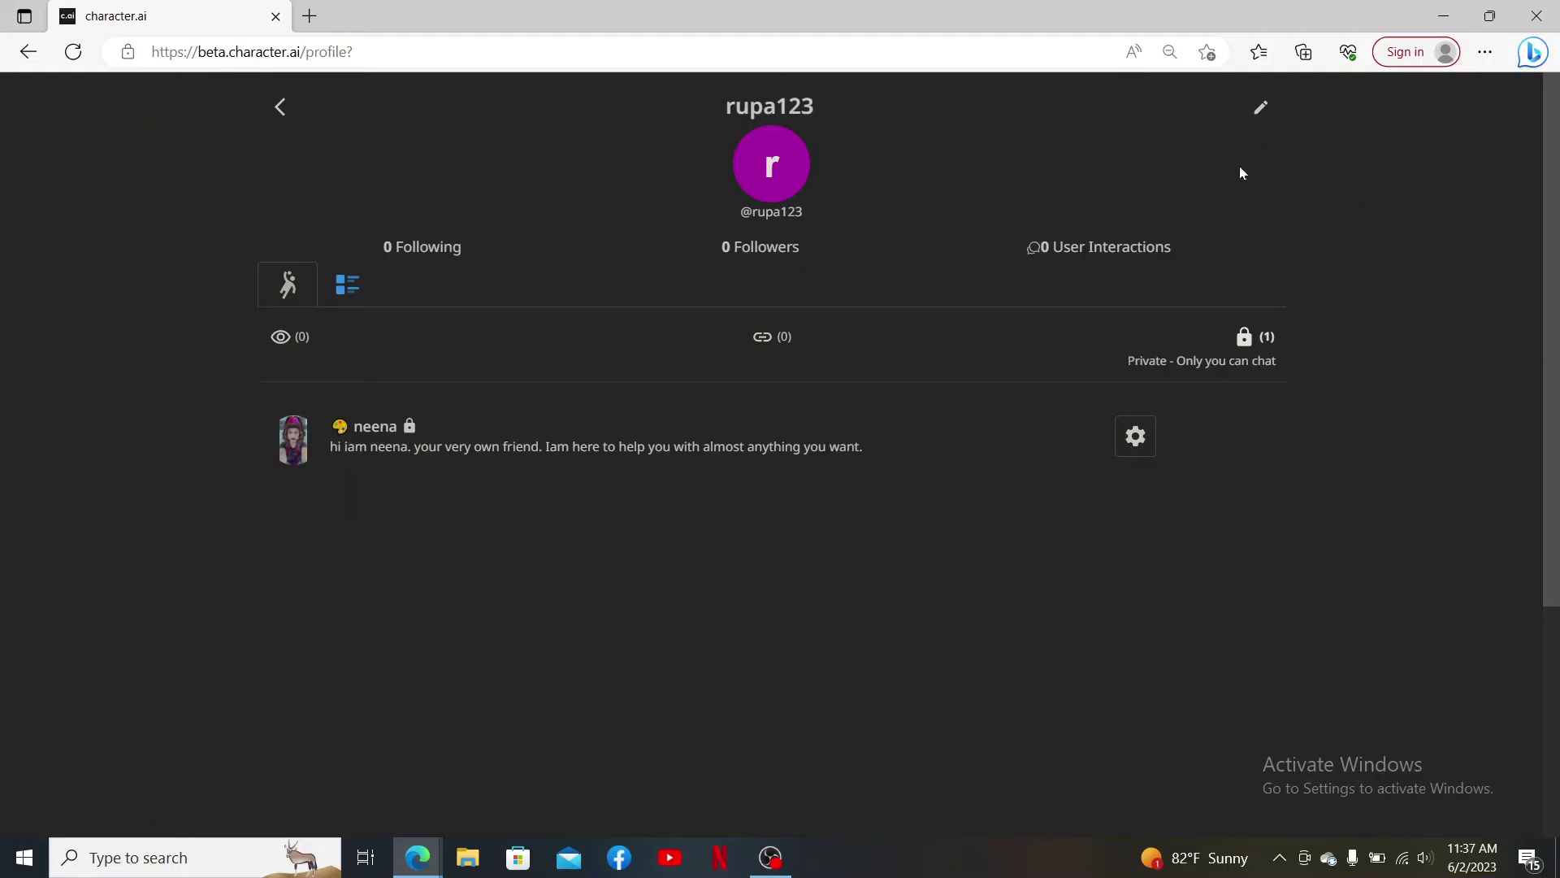
click(1259, 113)
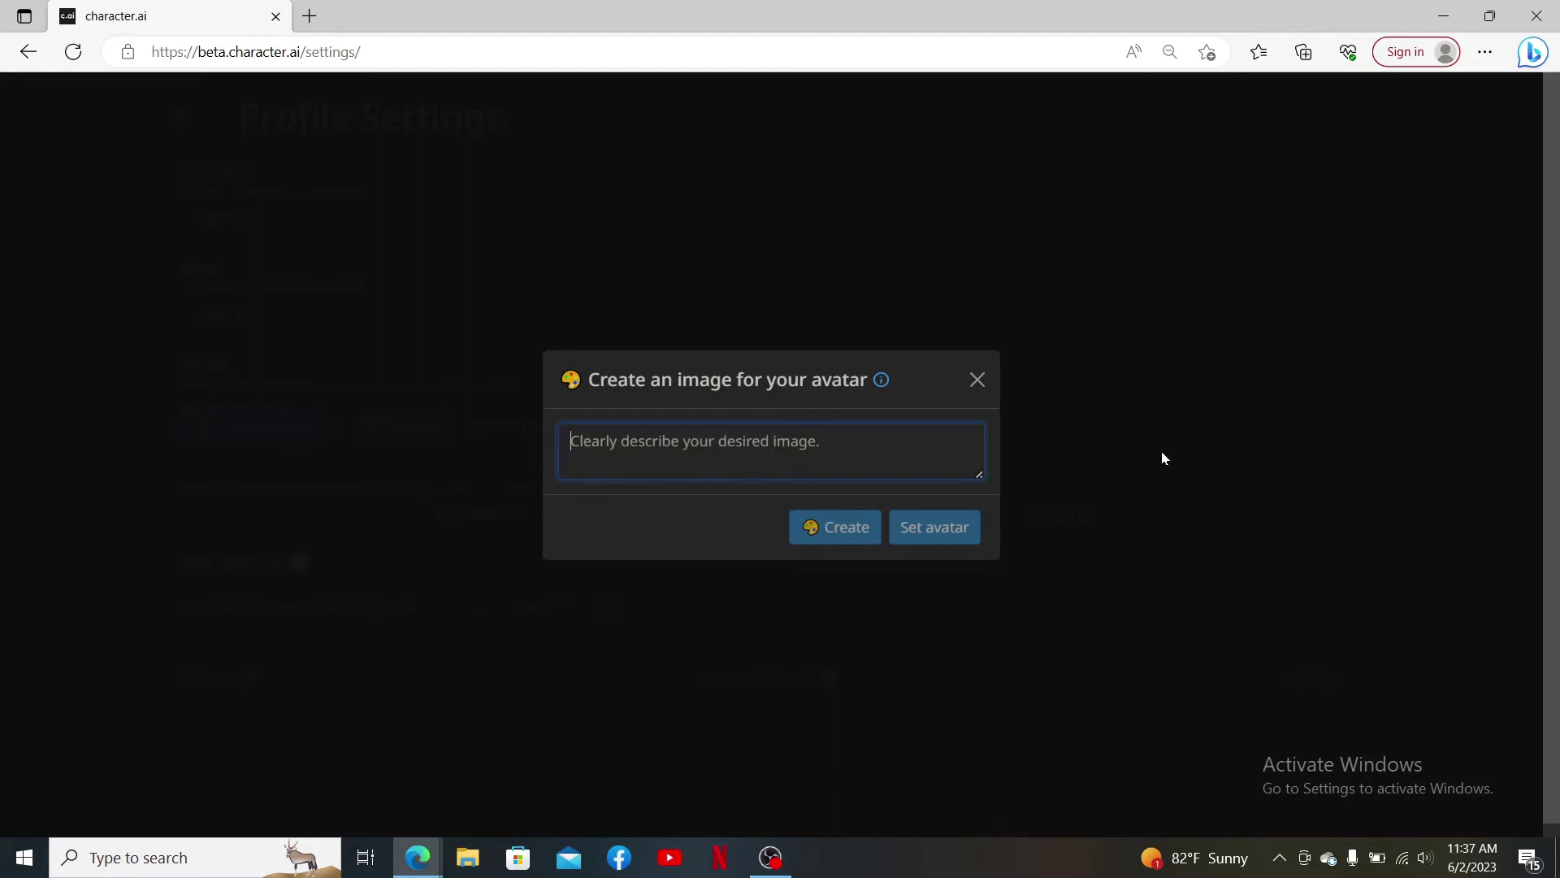
text(a cute little girl)
- Create the cute little girl image from the description and set it as the avatar
click(834, 519)
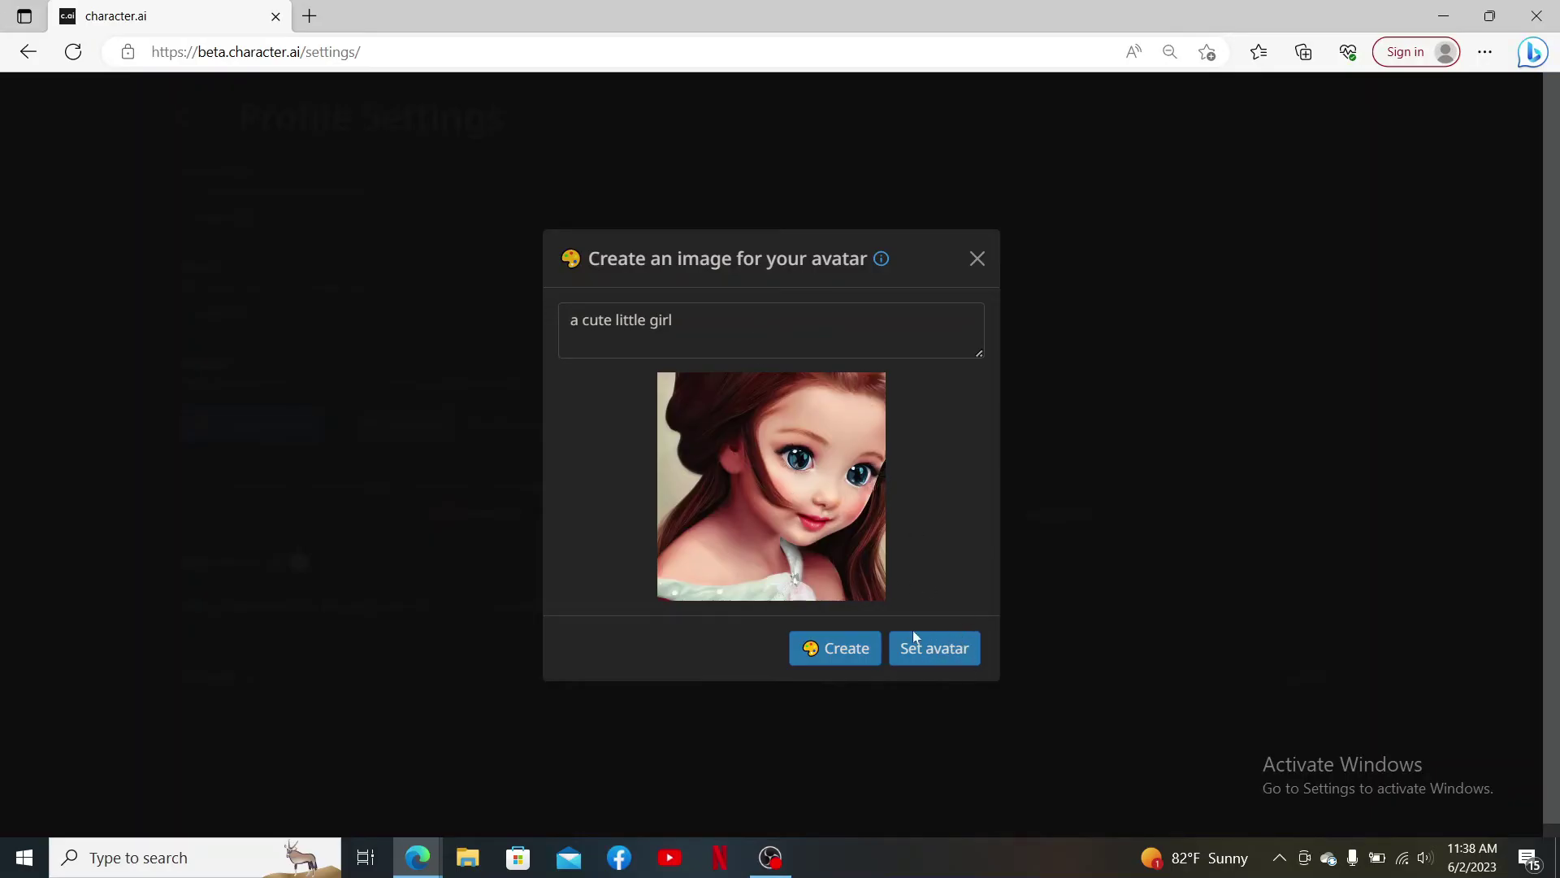
click(940, 648)
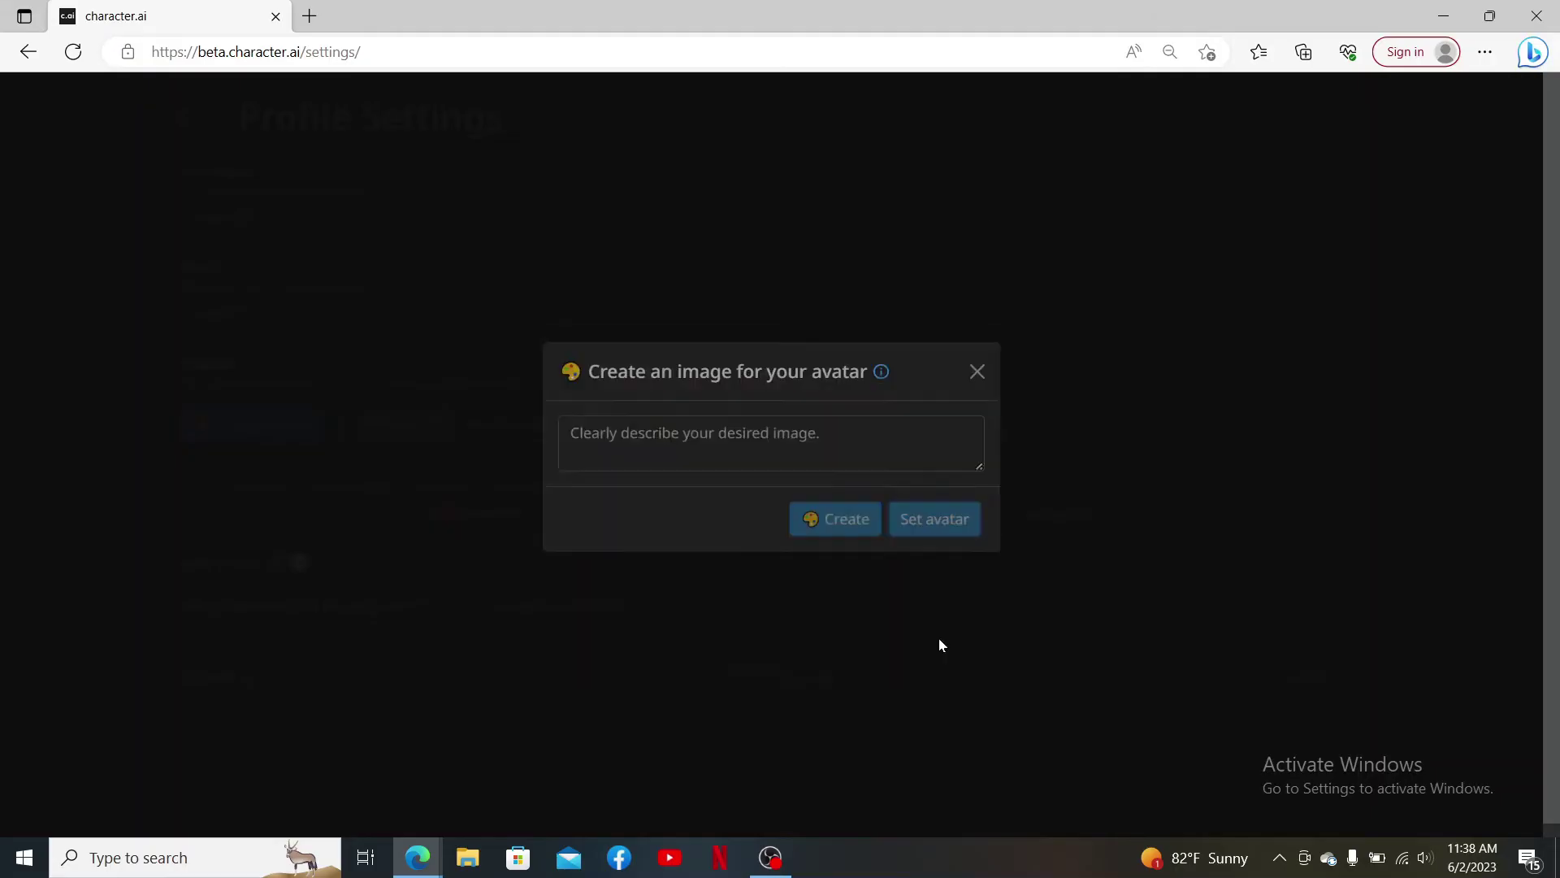
scroll(253, 505, down, 1)
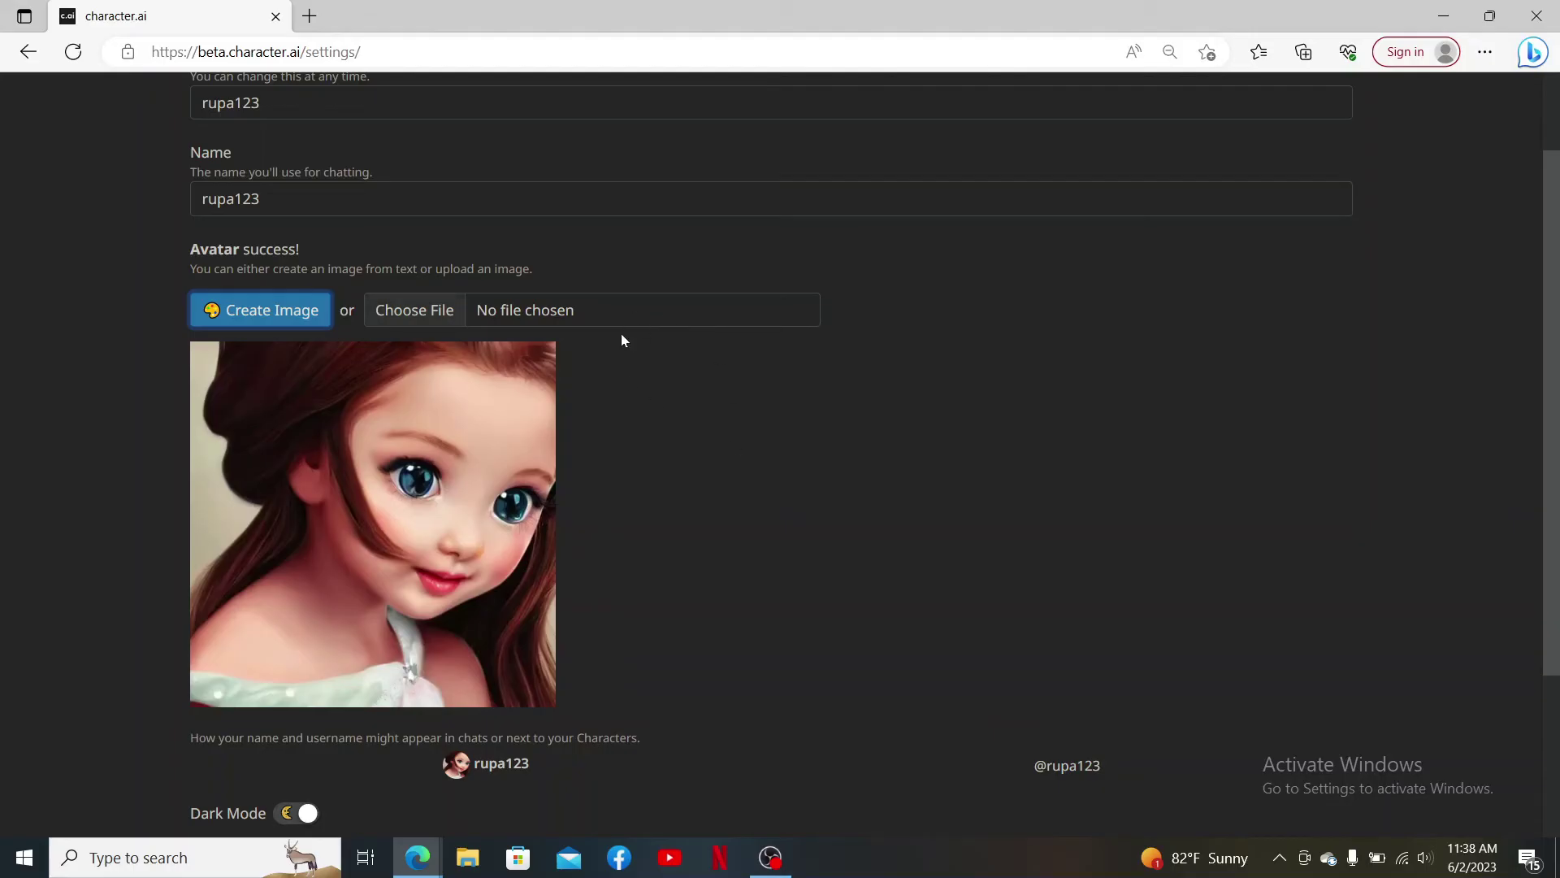
- Upload IMG_0478.JPG from the computer as the avatar photo
click(439, 312)
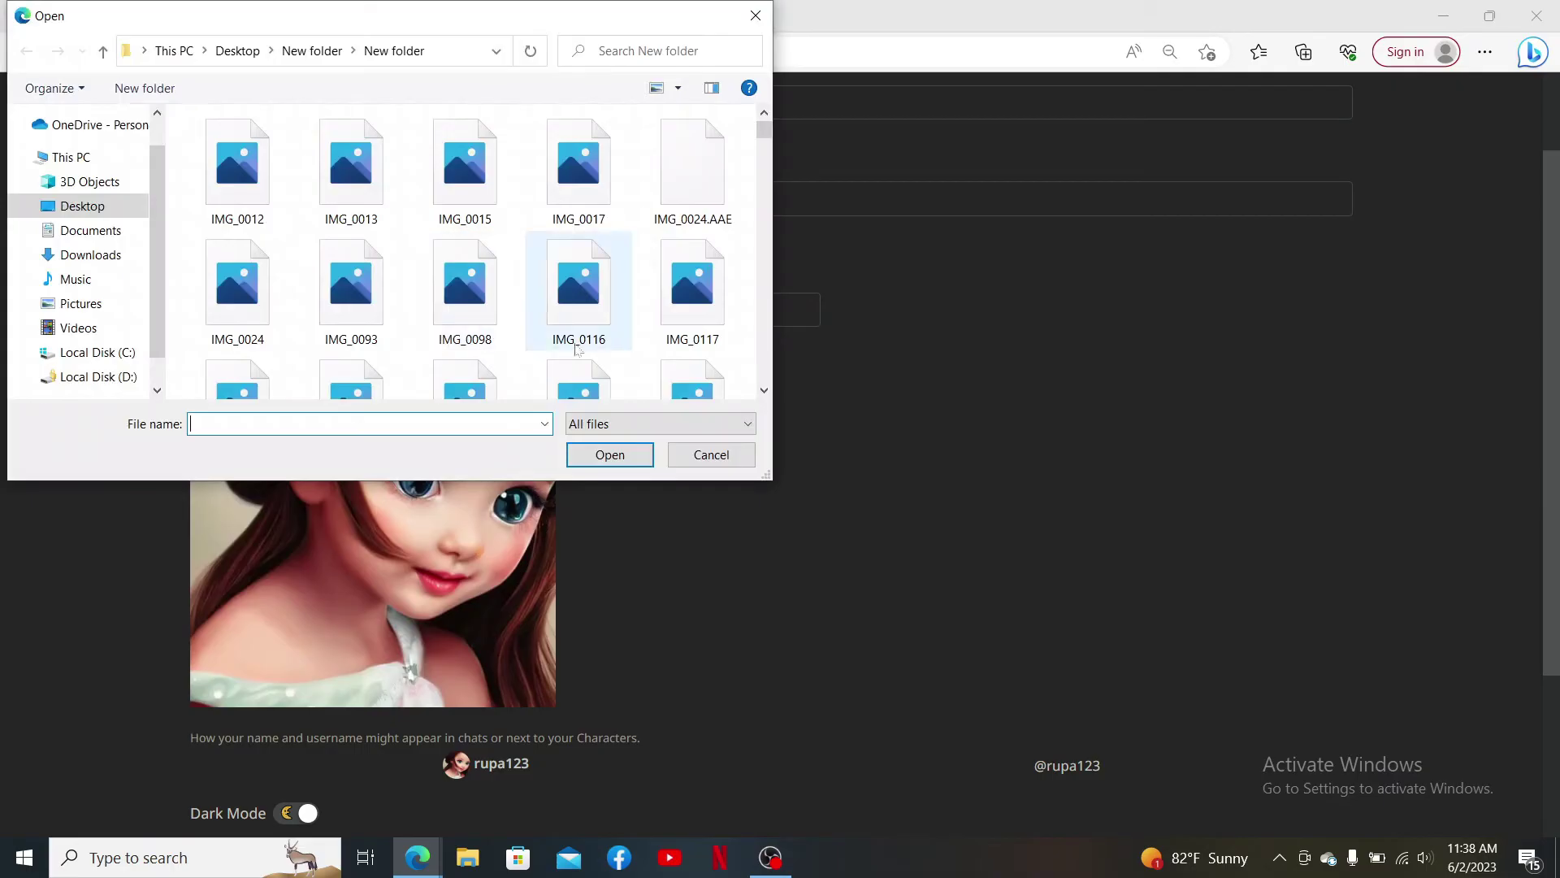
scroll(629, 274, down, 3)
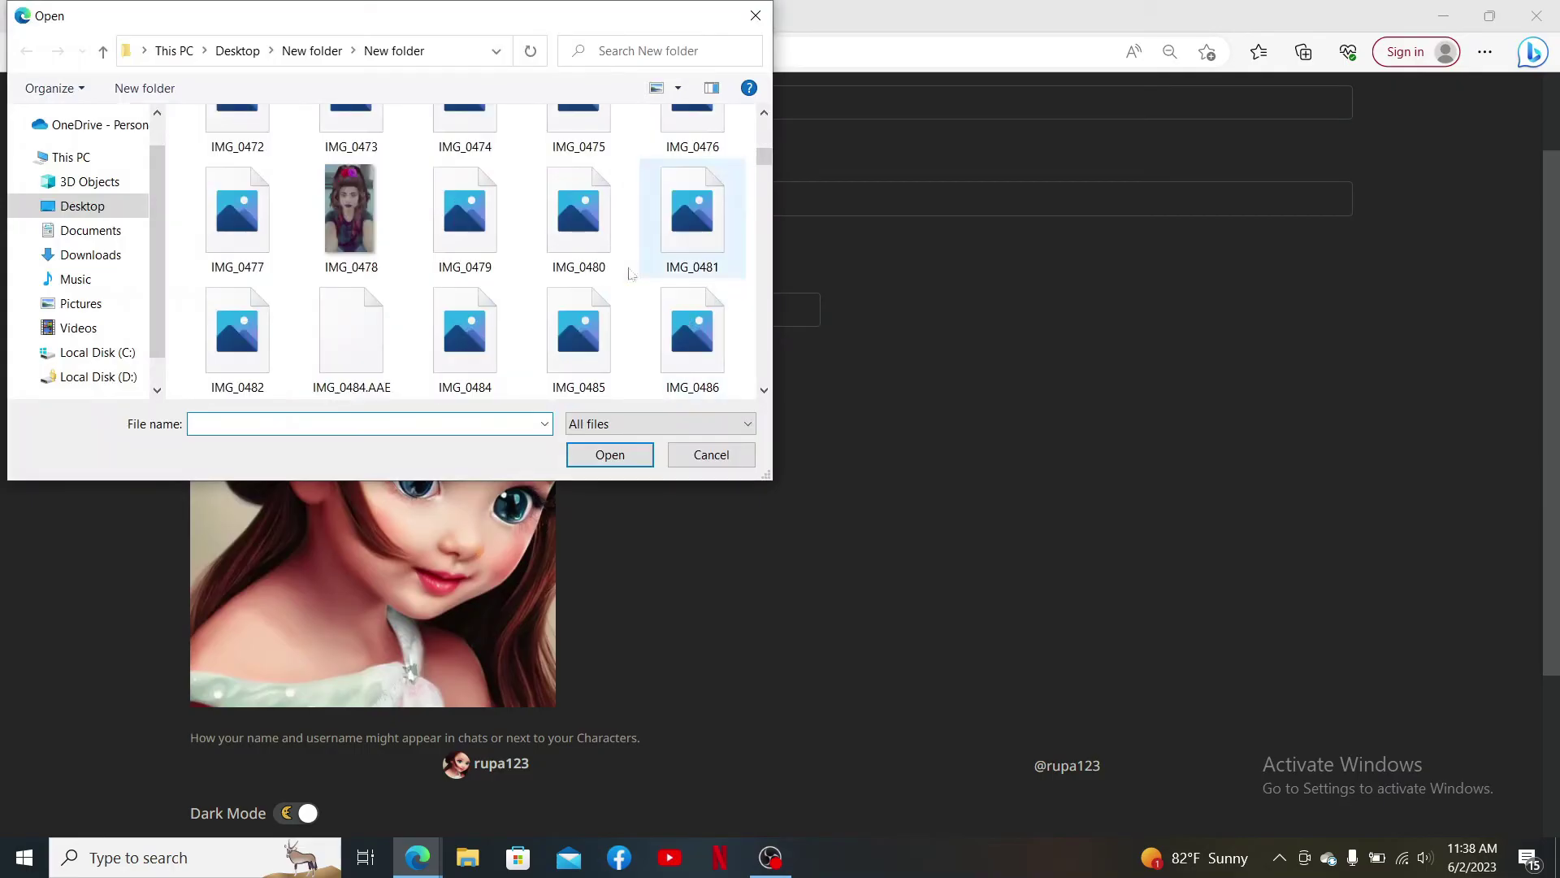
click(342, 208)
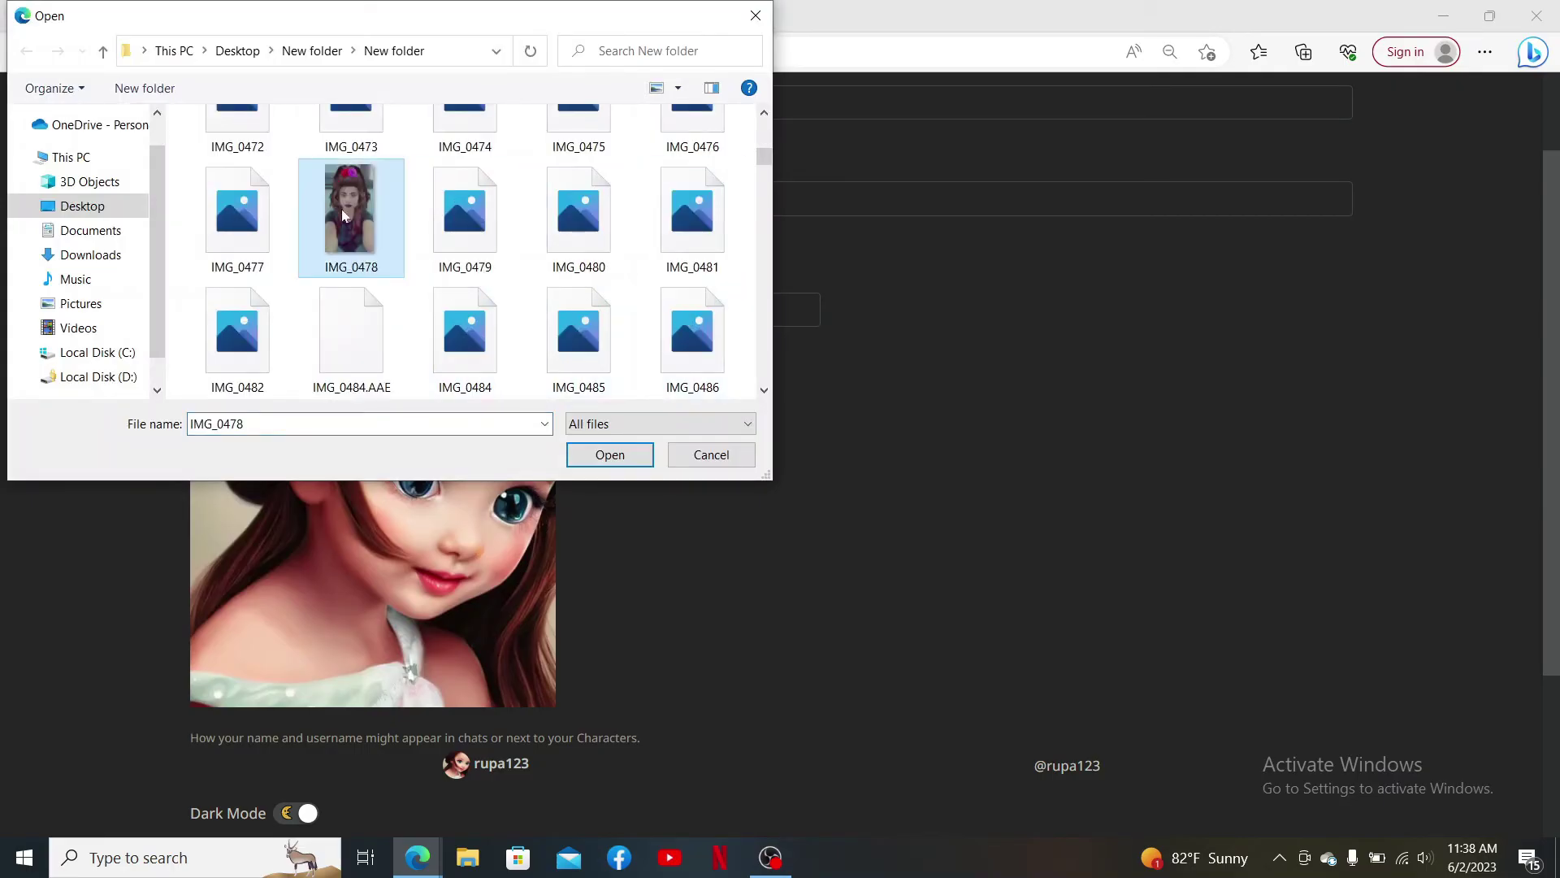
click(610, 455)
scroll(774, 484, down, 2)
mouse_move(453, 401)
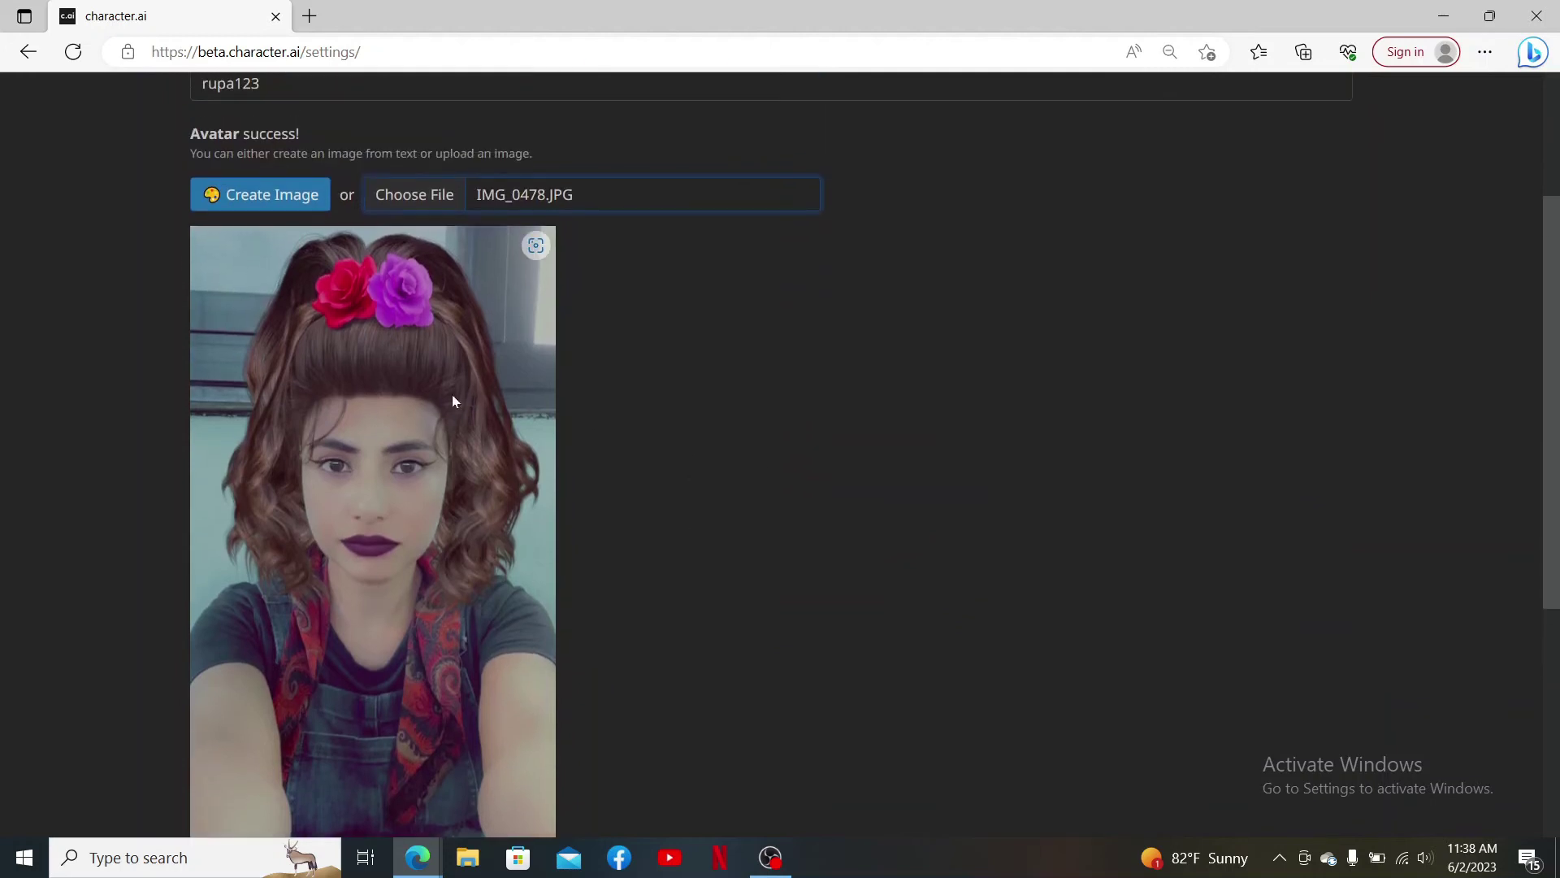
scroll(737, 510, down, 1)
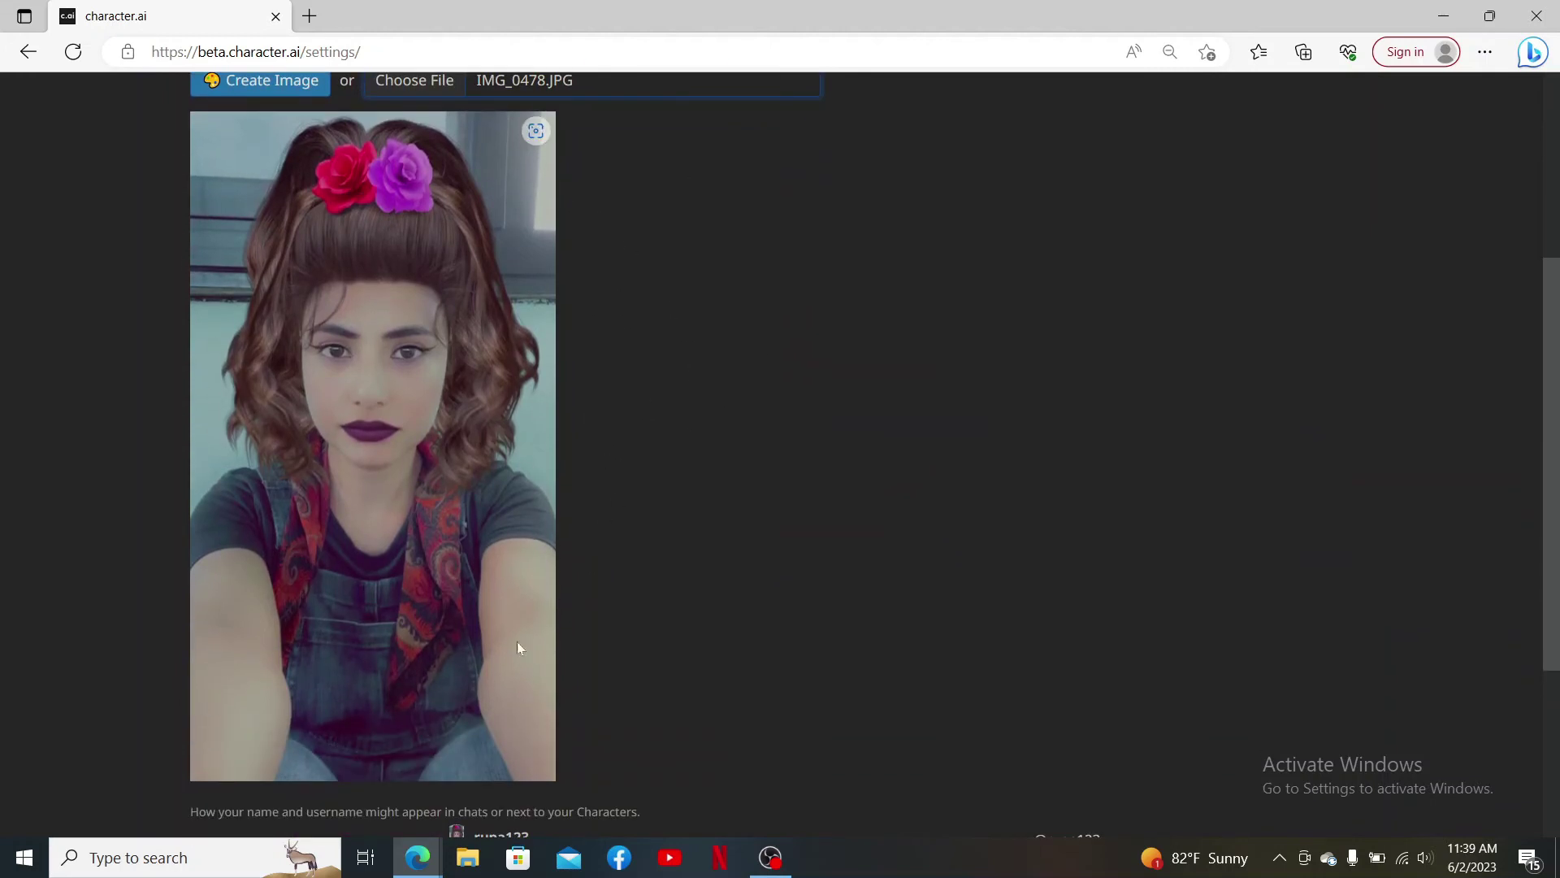
scroll(658, 345, down, 3)
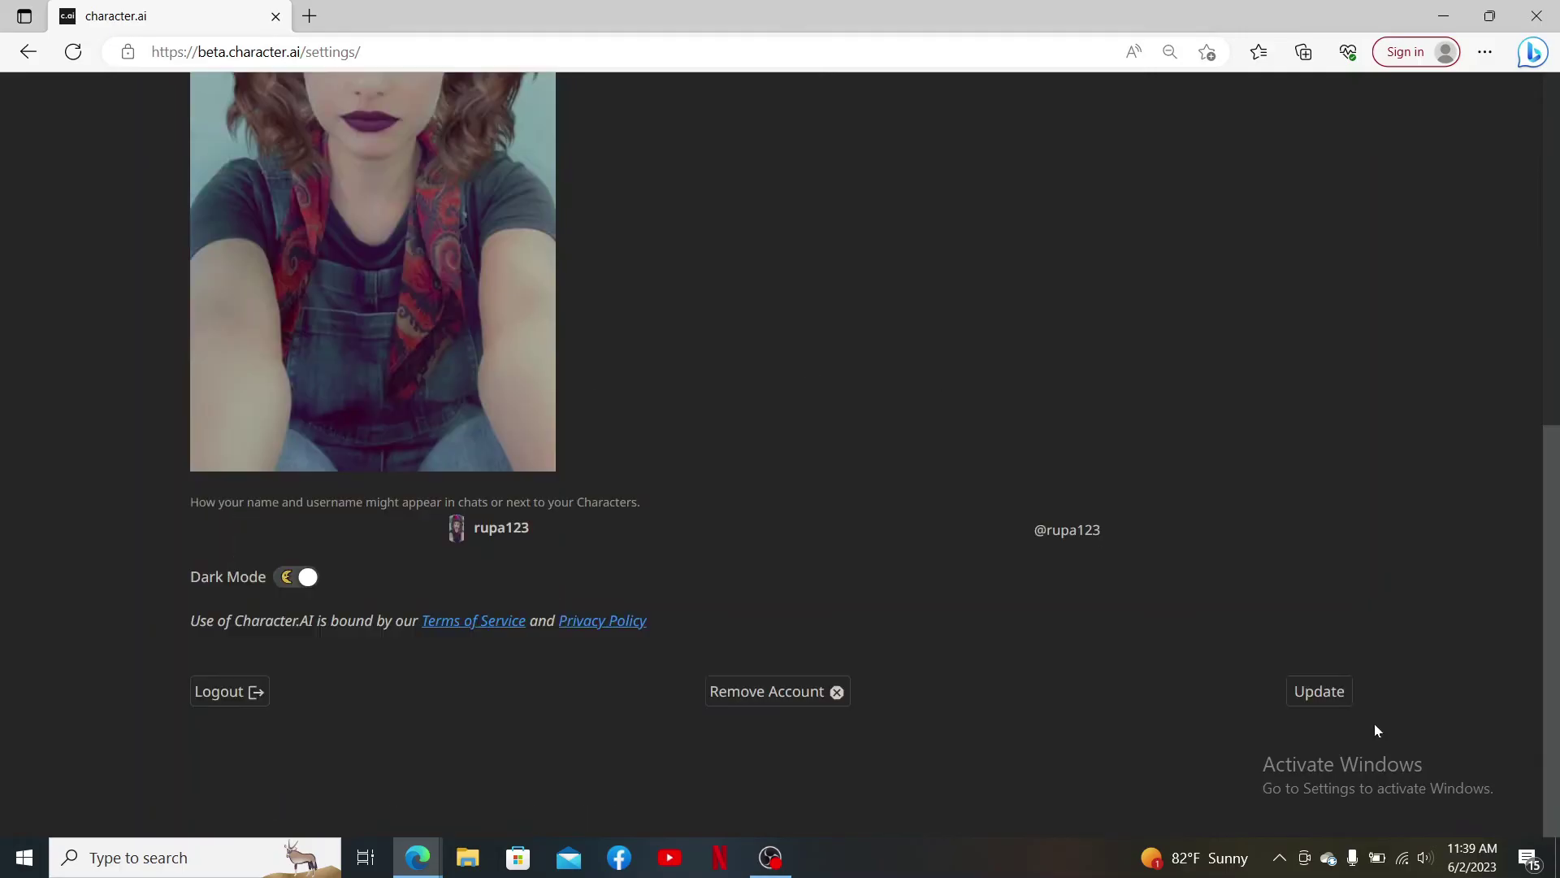
- Update Profile Settings to save the uploaded photo avatar
click(1318, 692)
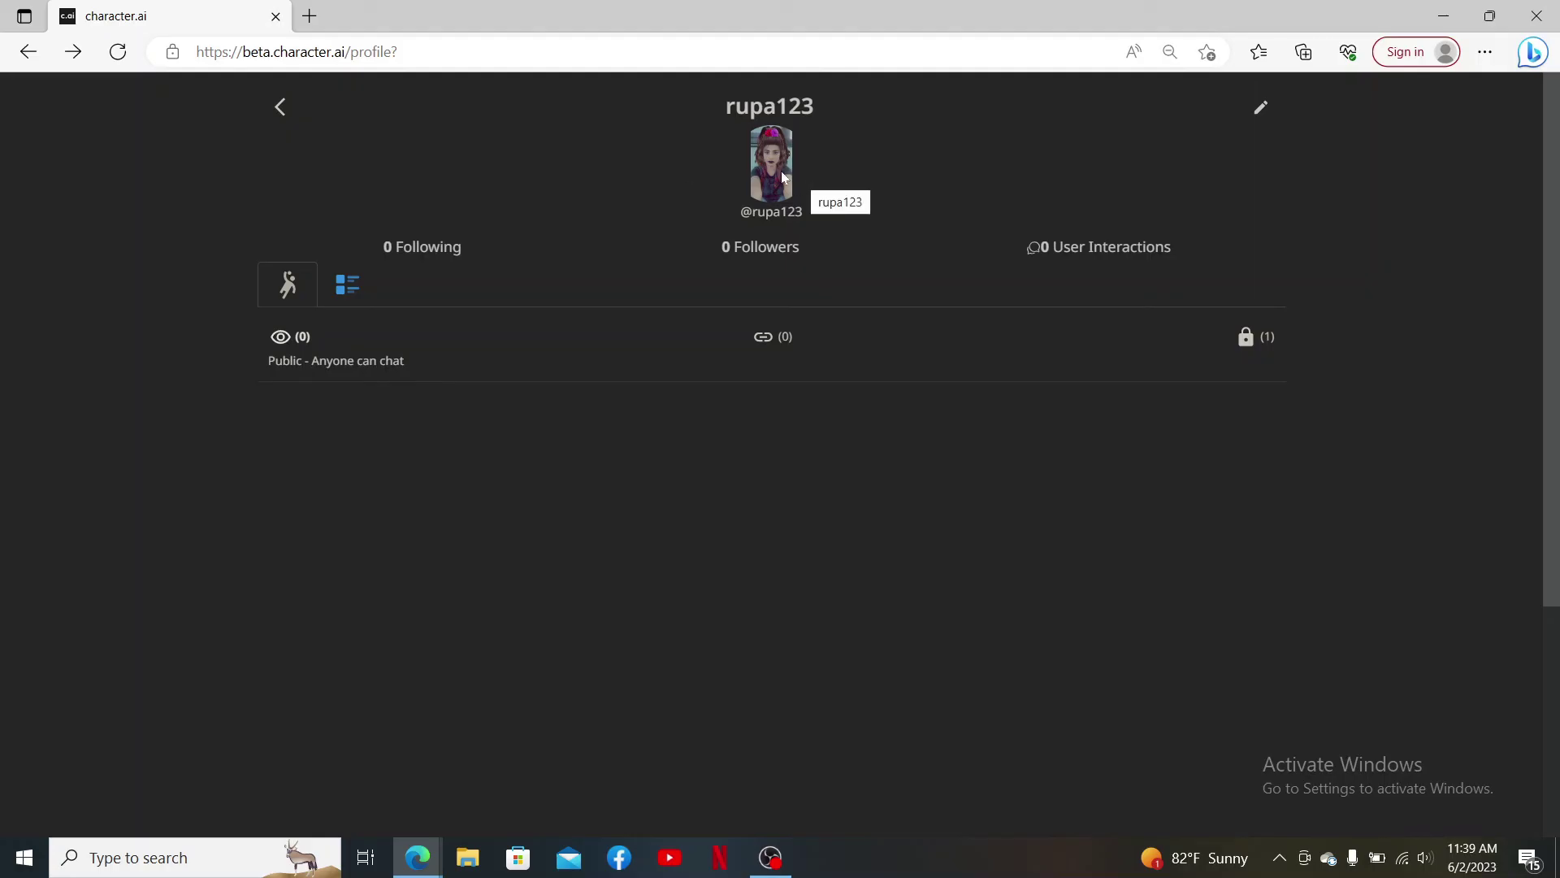
click(279, 107)
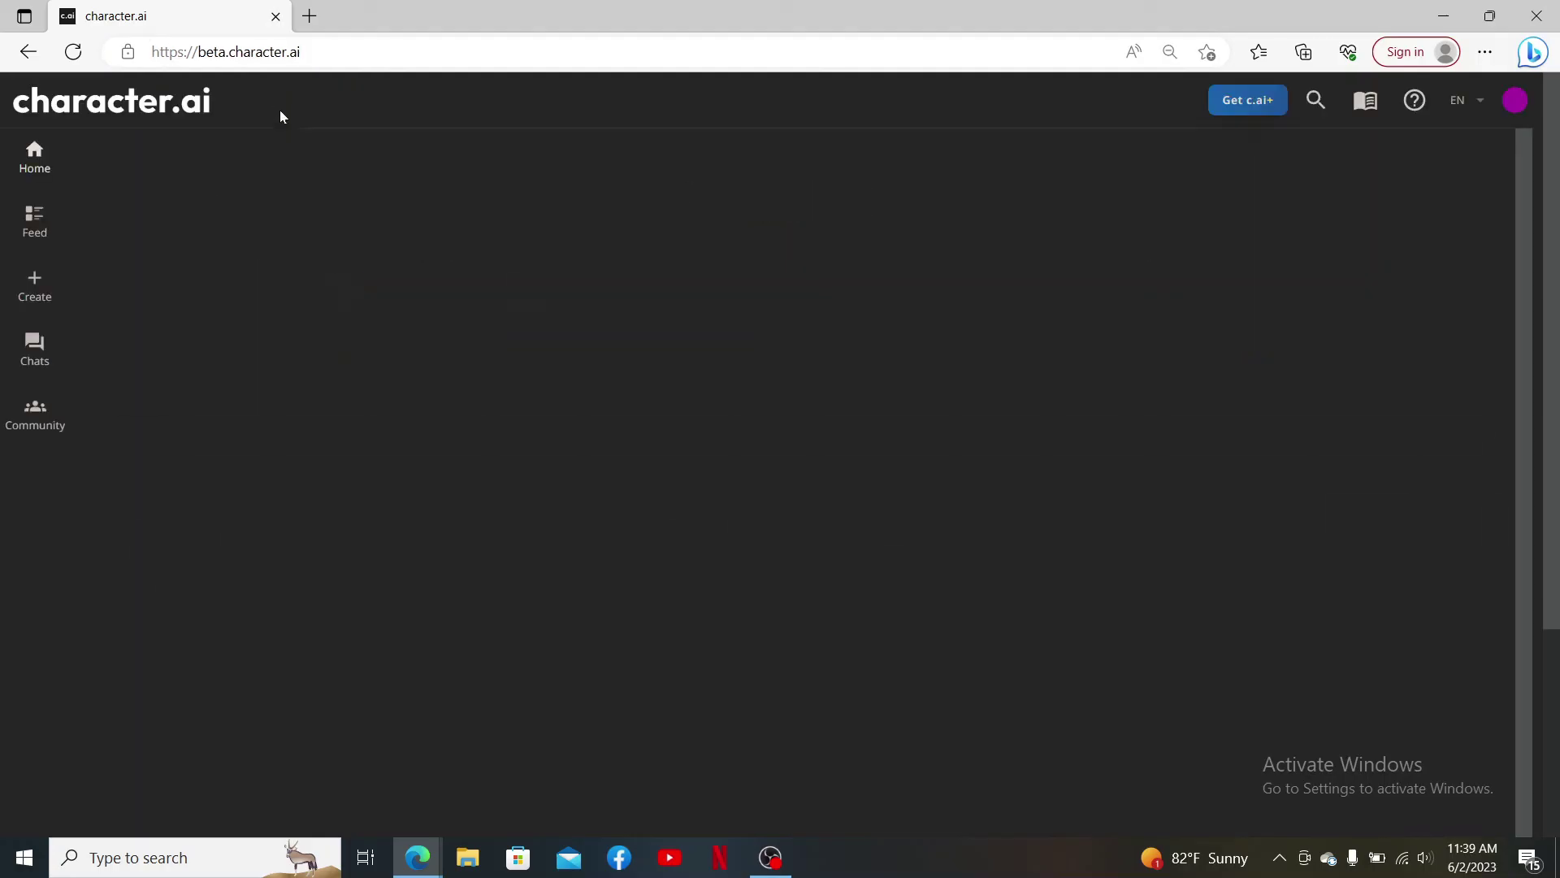
click(1515, 100)
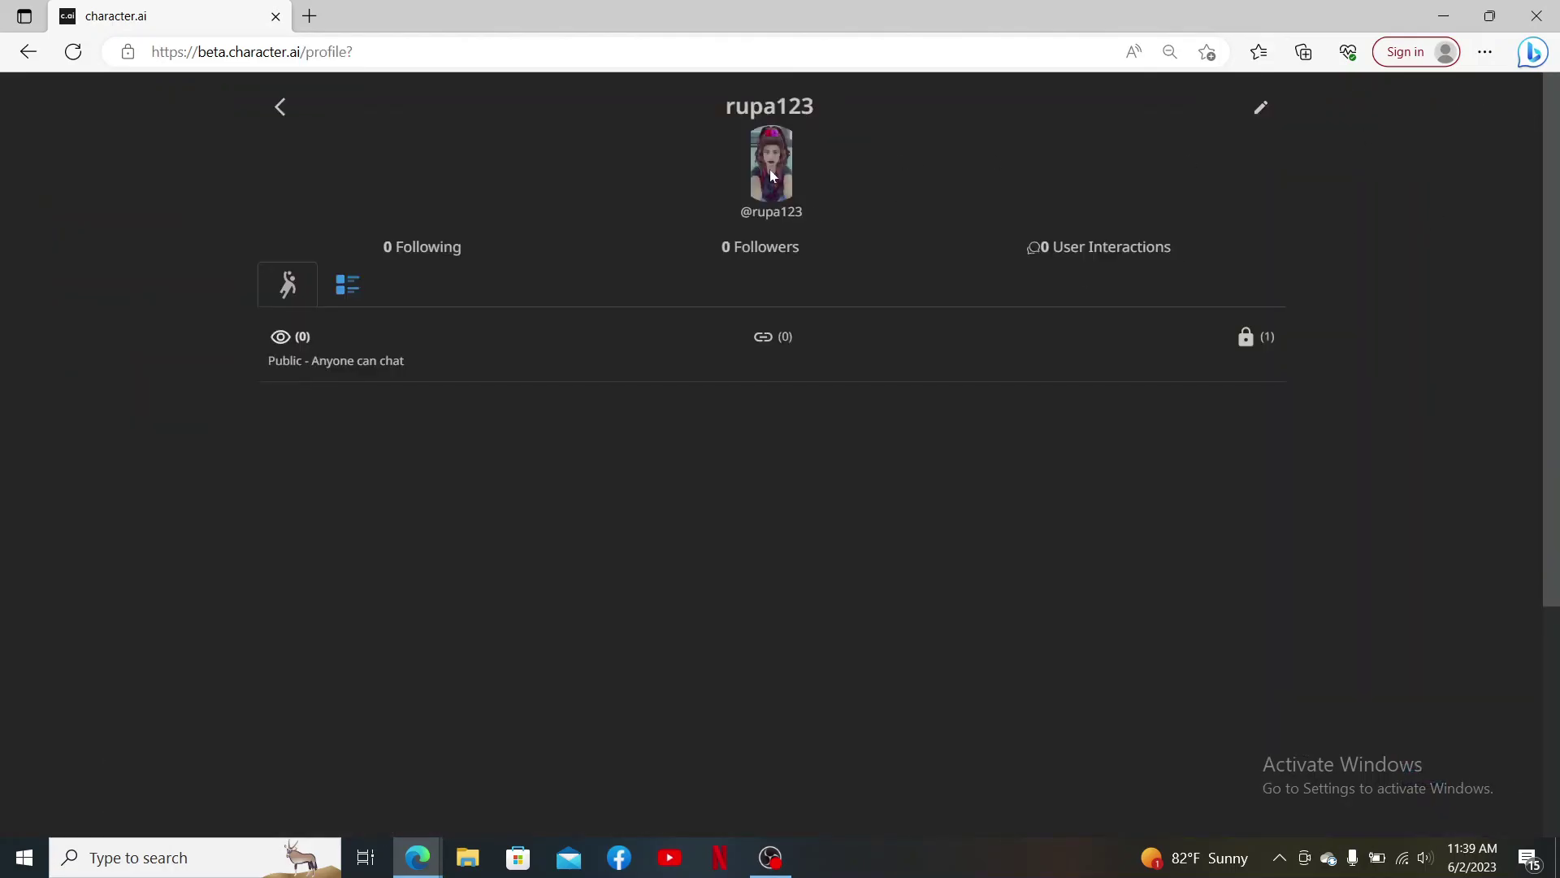